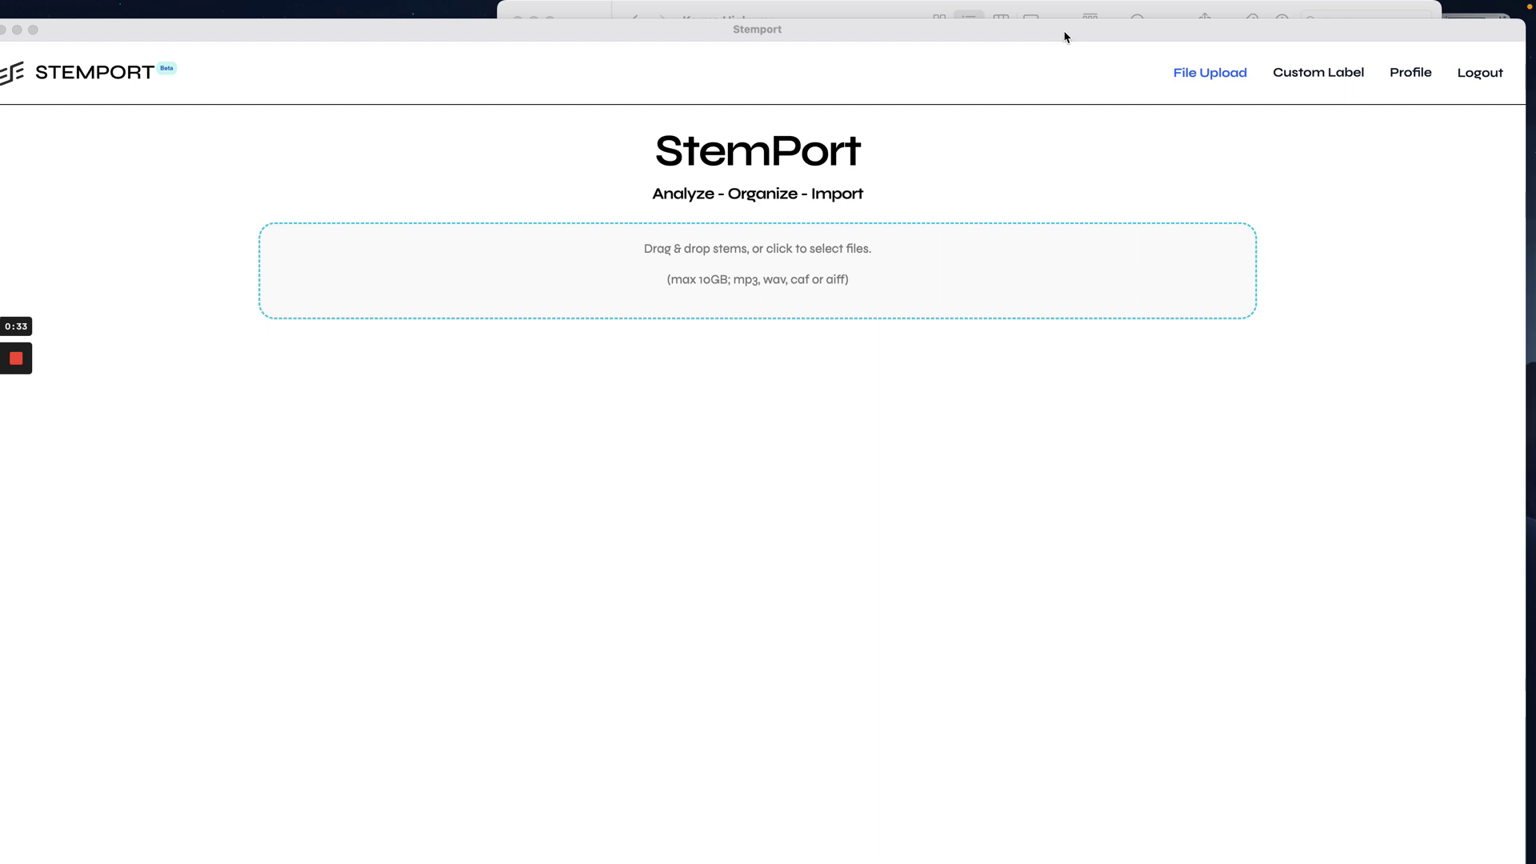
Drop the selected Karma Highway WAV stems from Finder onto StemPort's drop zone, listing them with sizes
drag(1064, 37, 1075, 35)
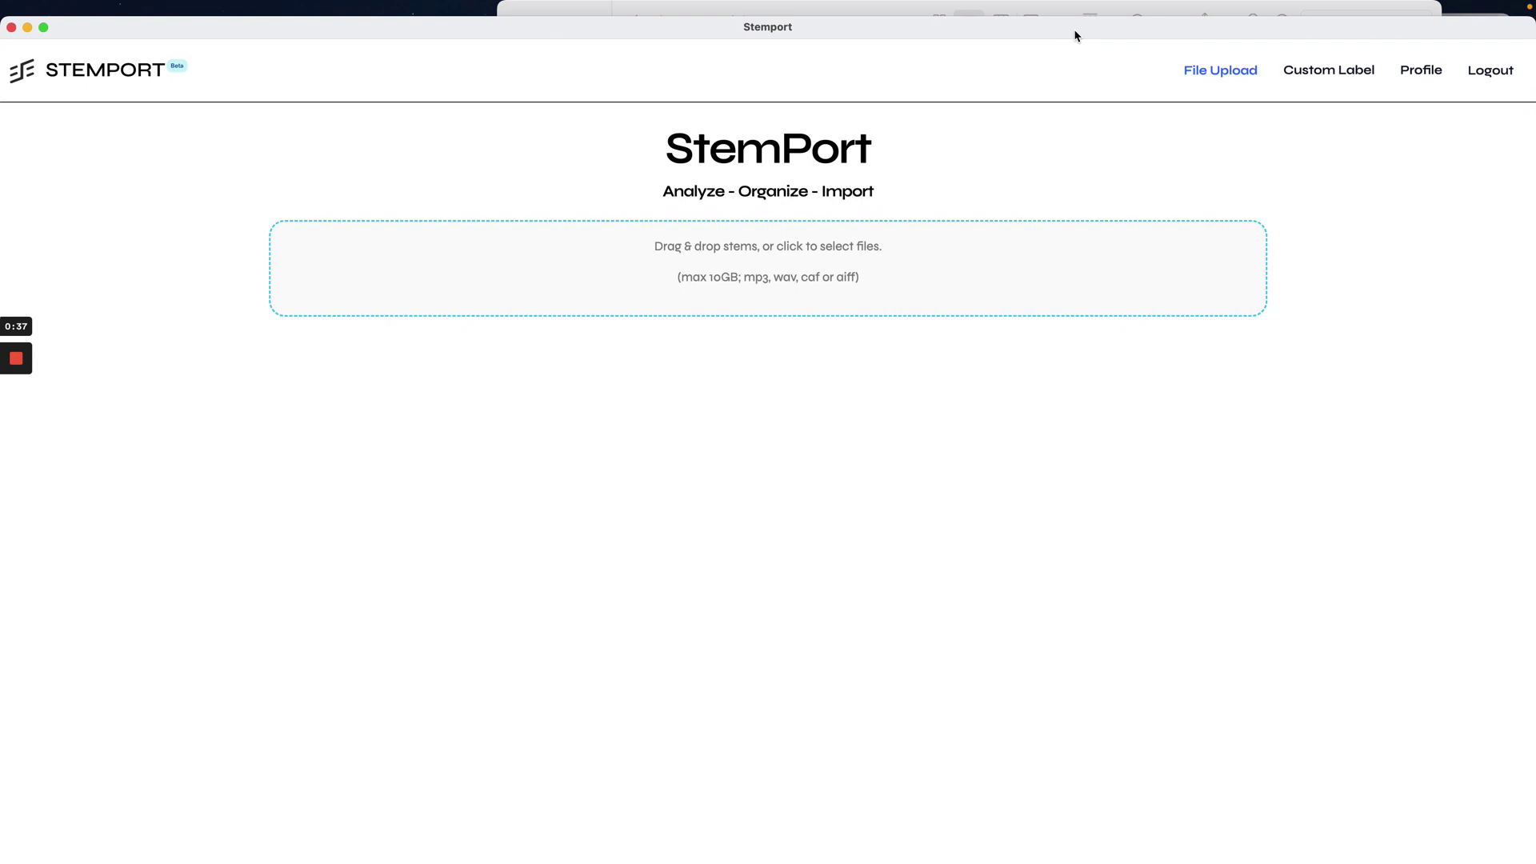
drag(1075, 36, 1075, 37)
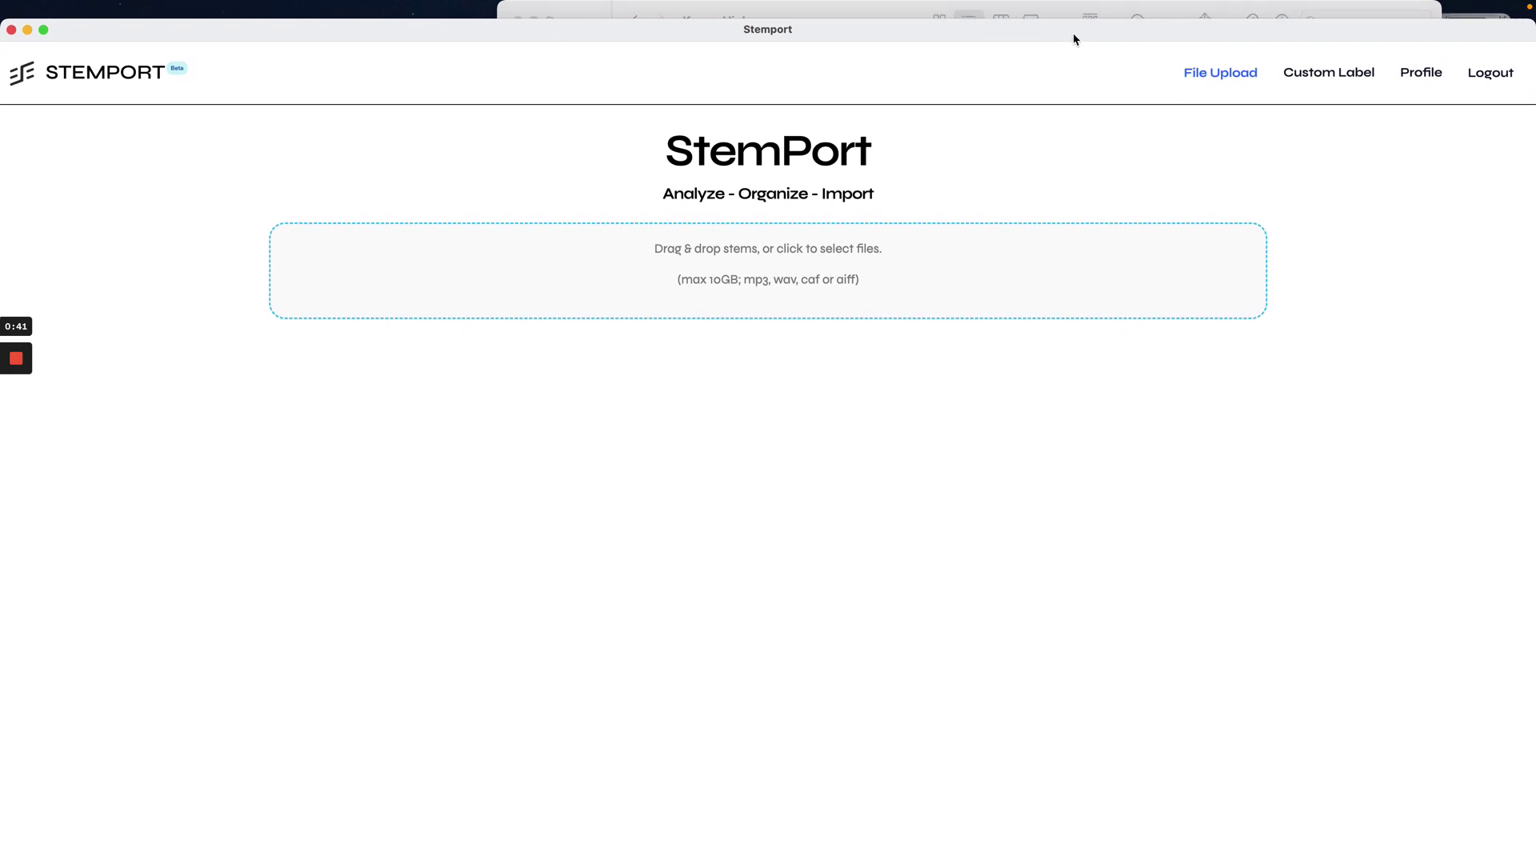
click(833, 15)
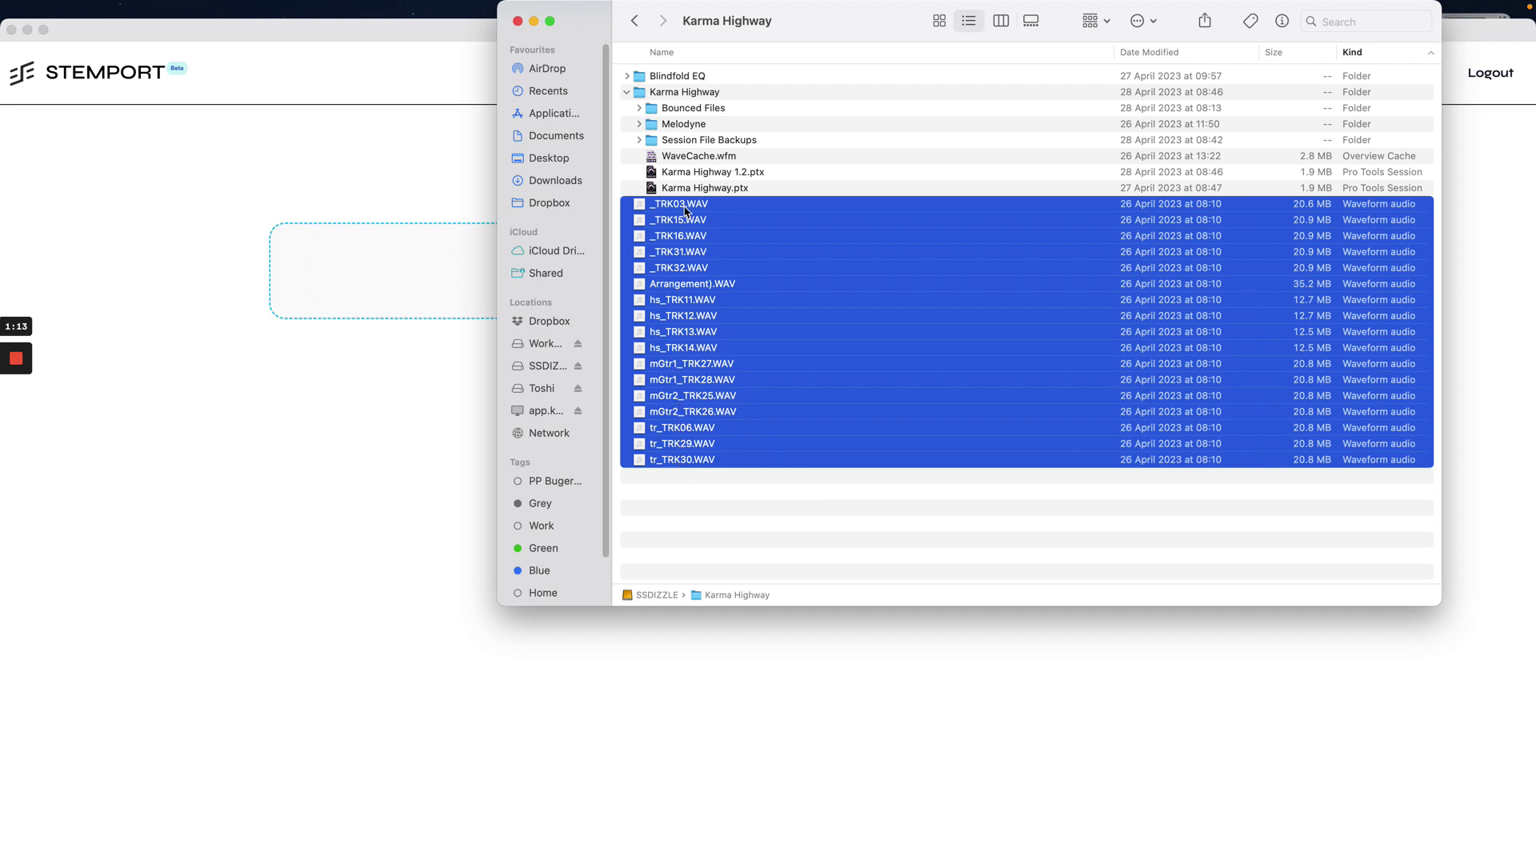
drag(685, 211, 439, 276)
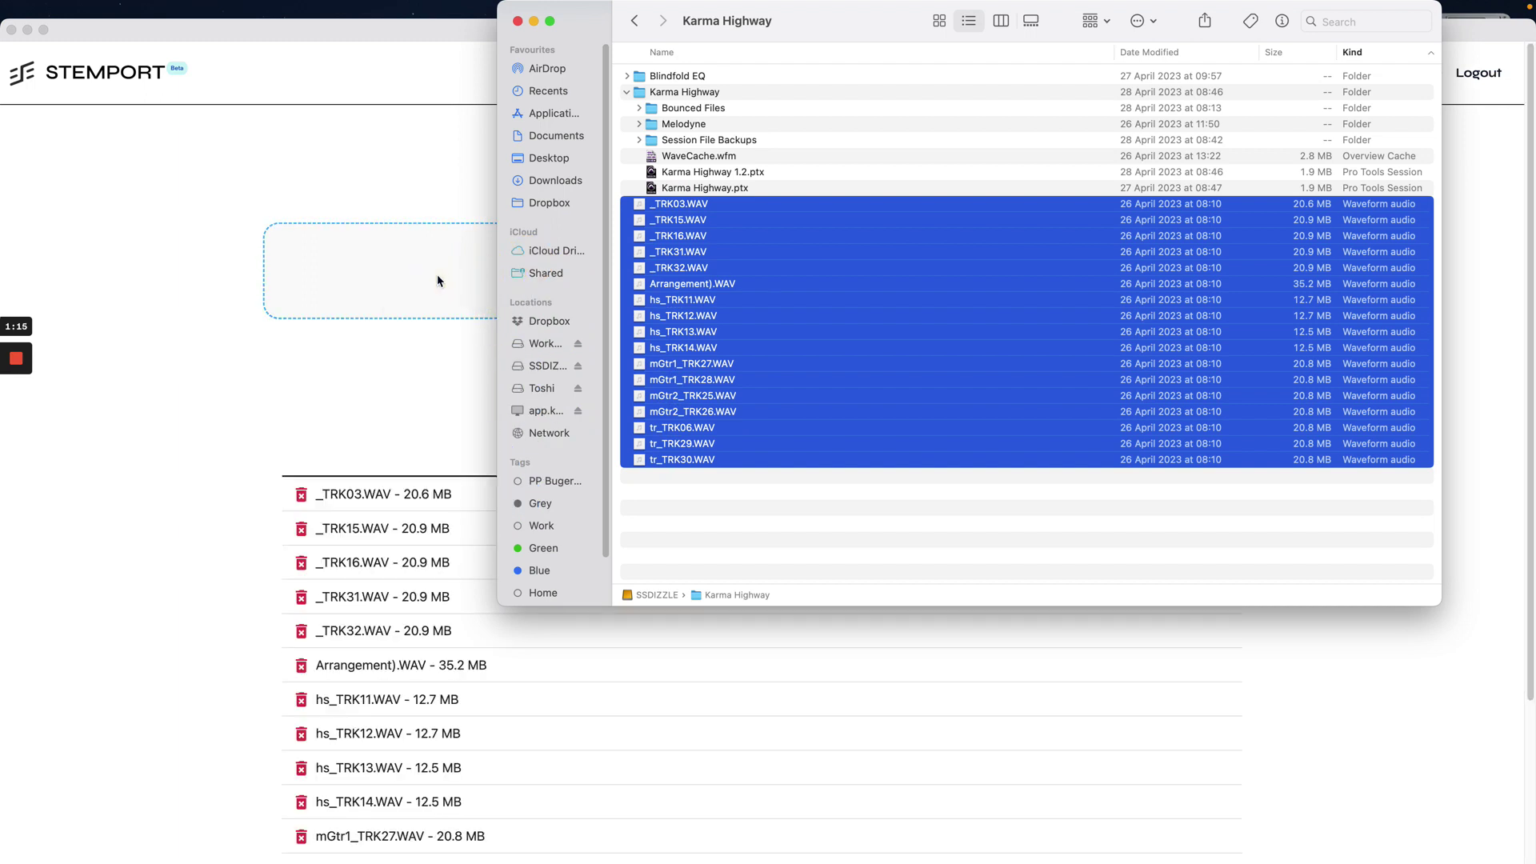
click(403, 178)
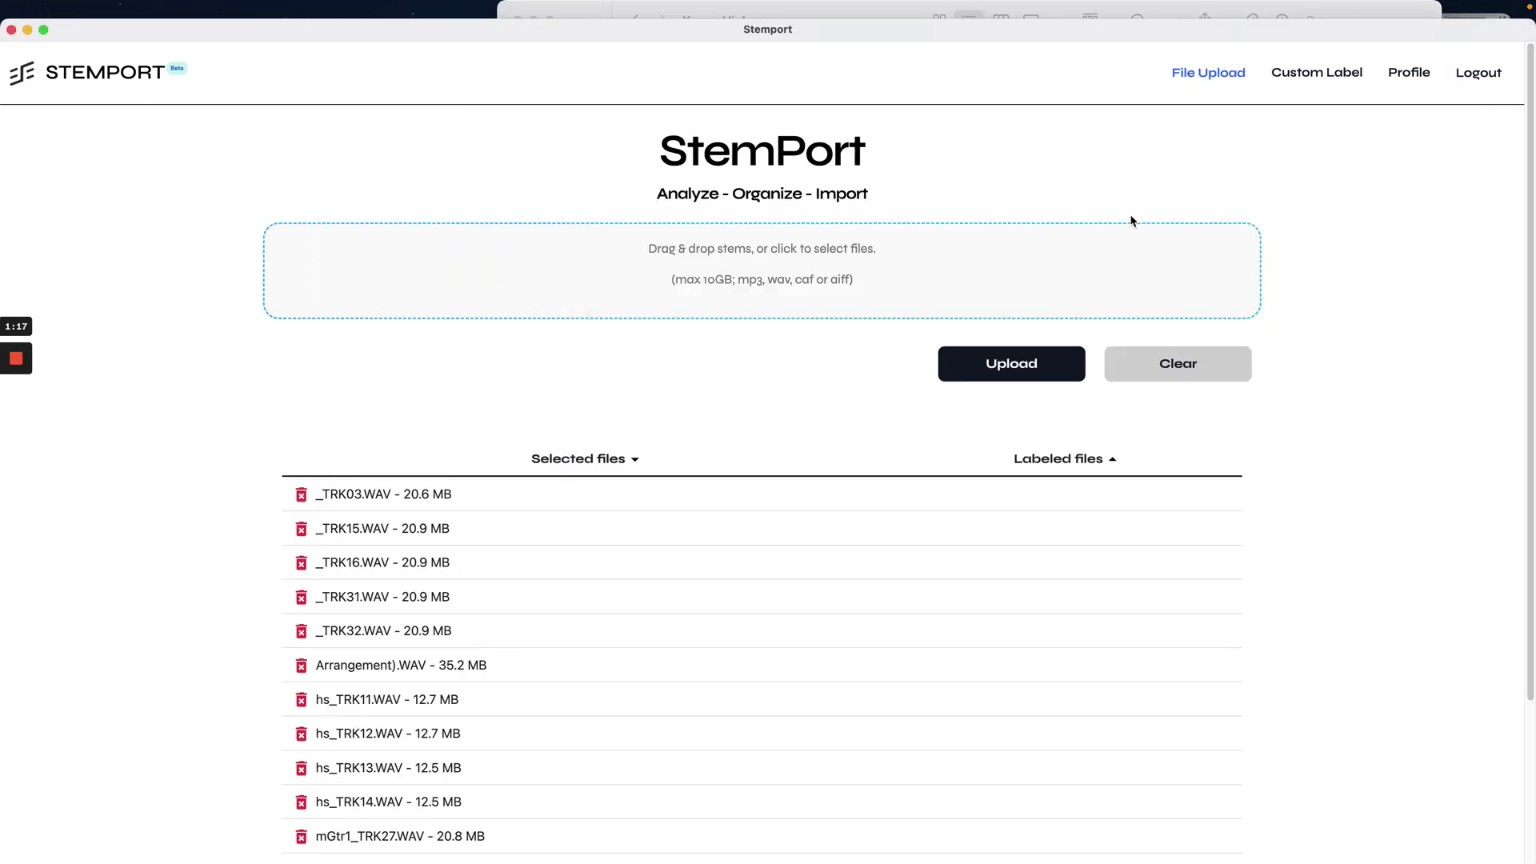
Upload the stems so StemPort labels them with prefixes like 01_DRUMS, BASS and ELECTRIC GUITAR
click(1010, 365)
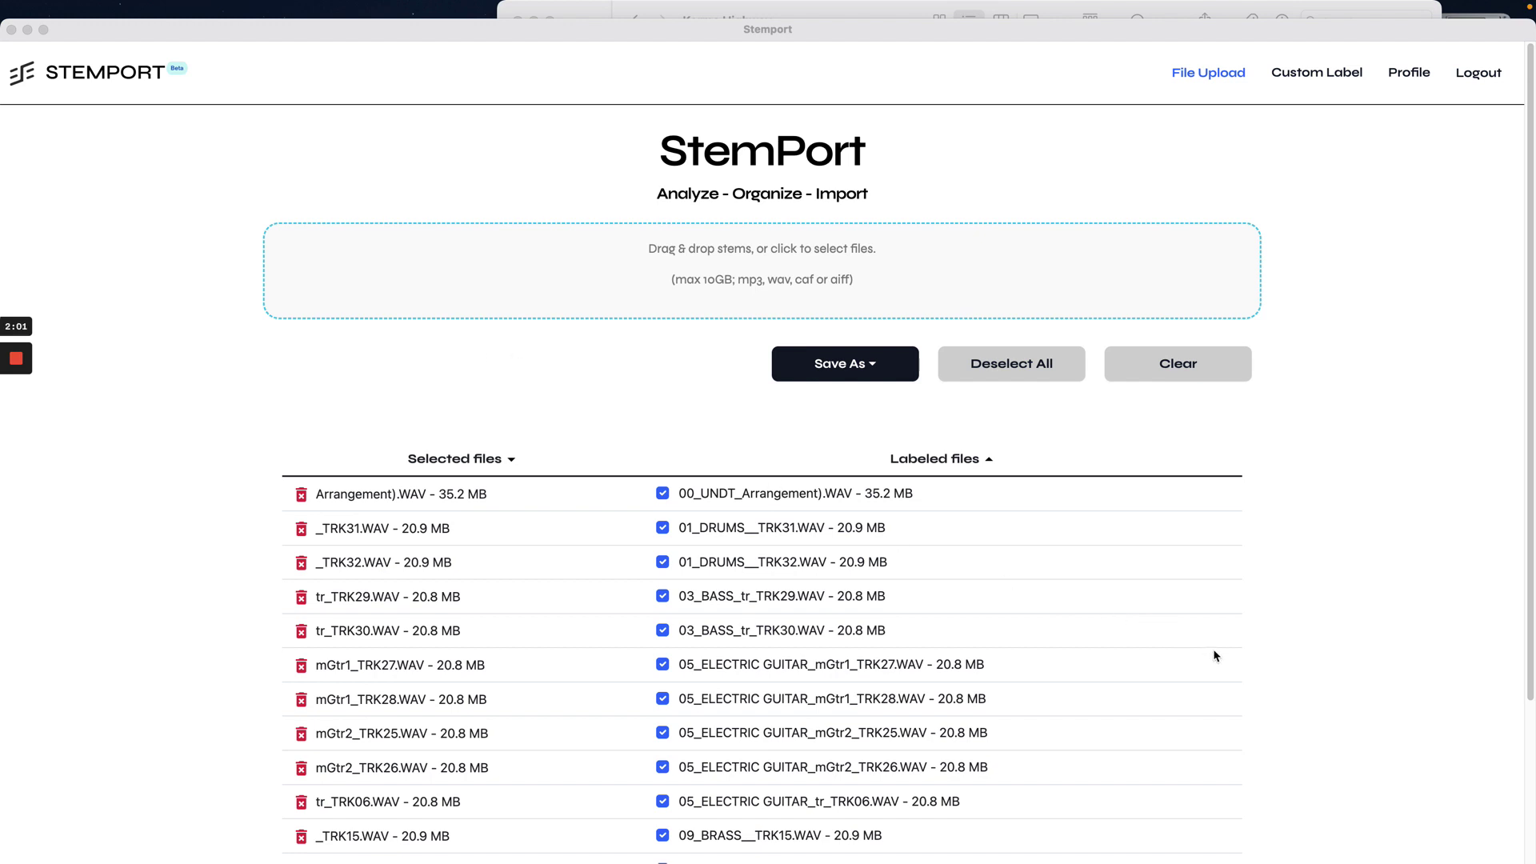
scroll(1213, 656, down, 1)
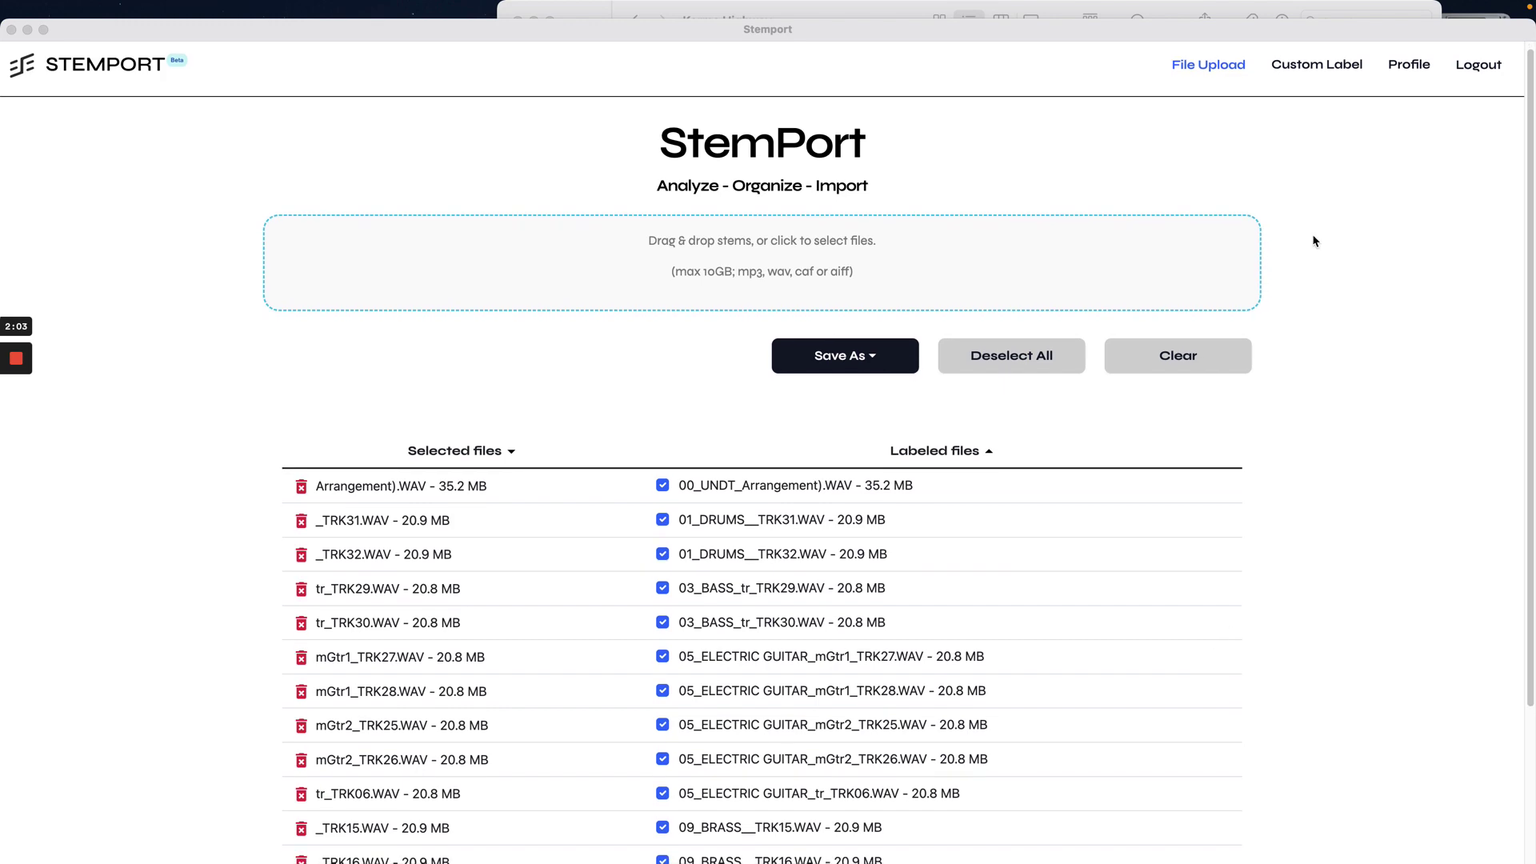
click(1307, 72)
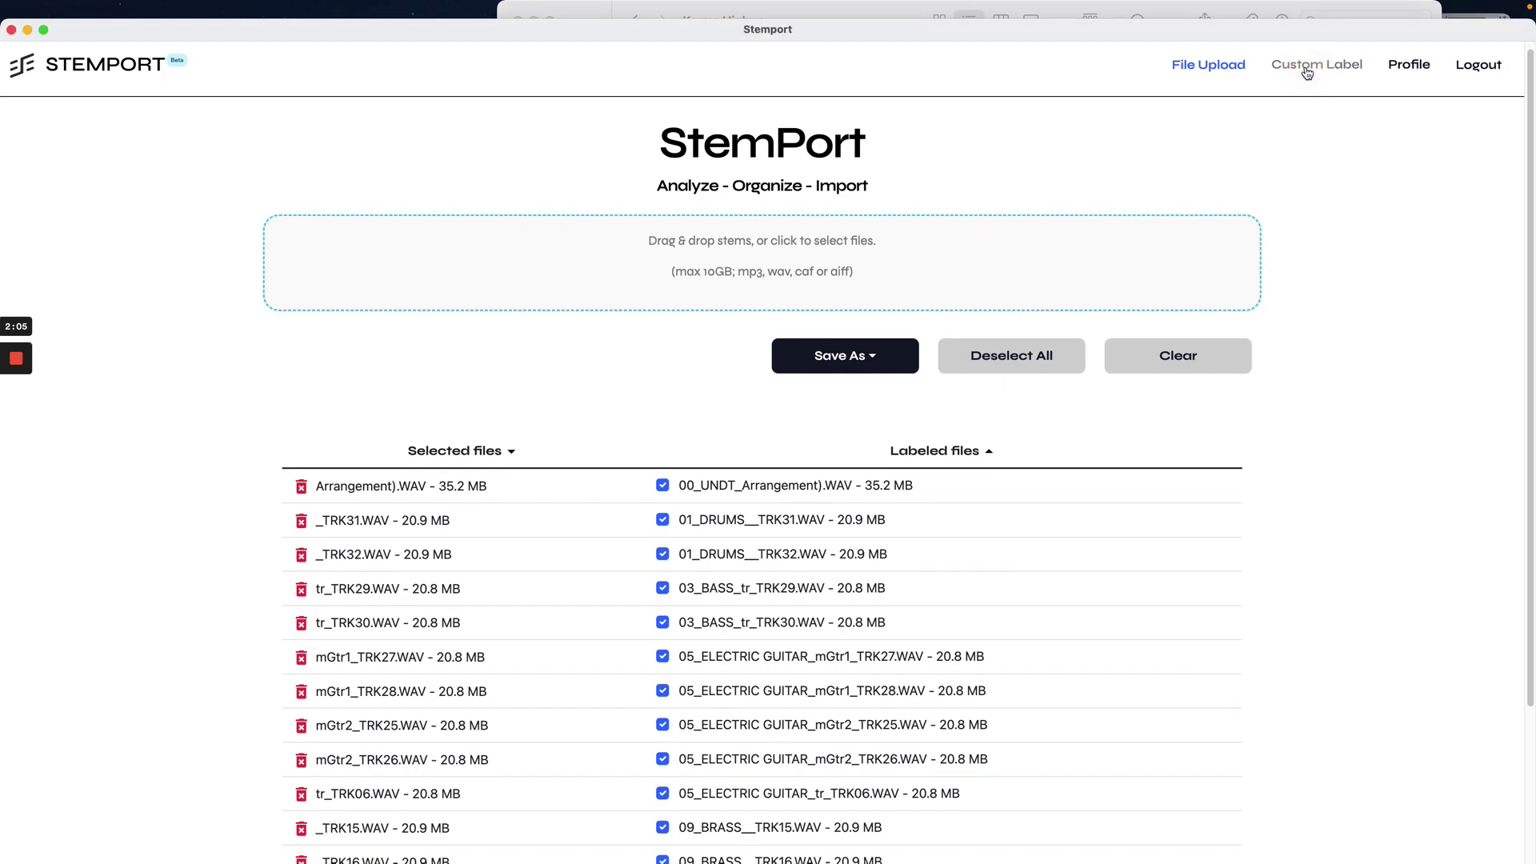
click(1307, 72)
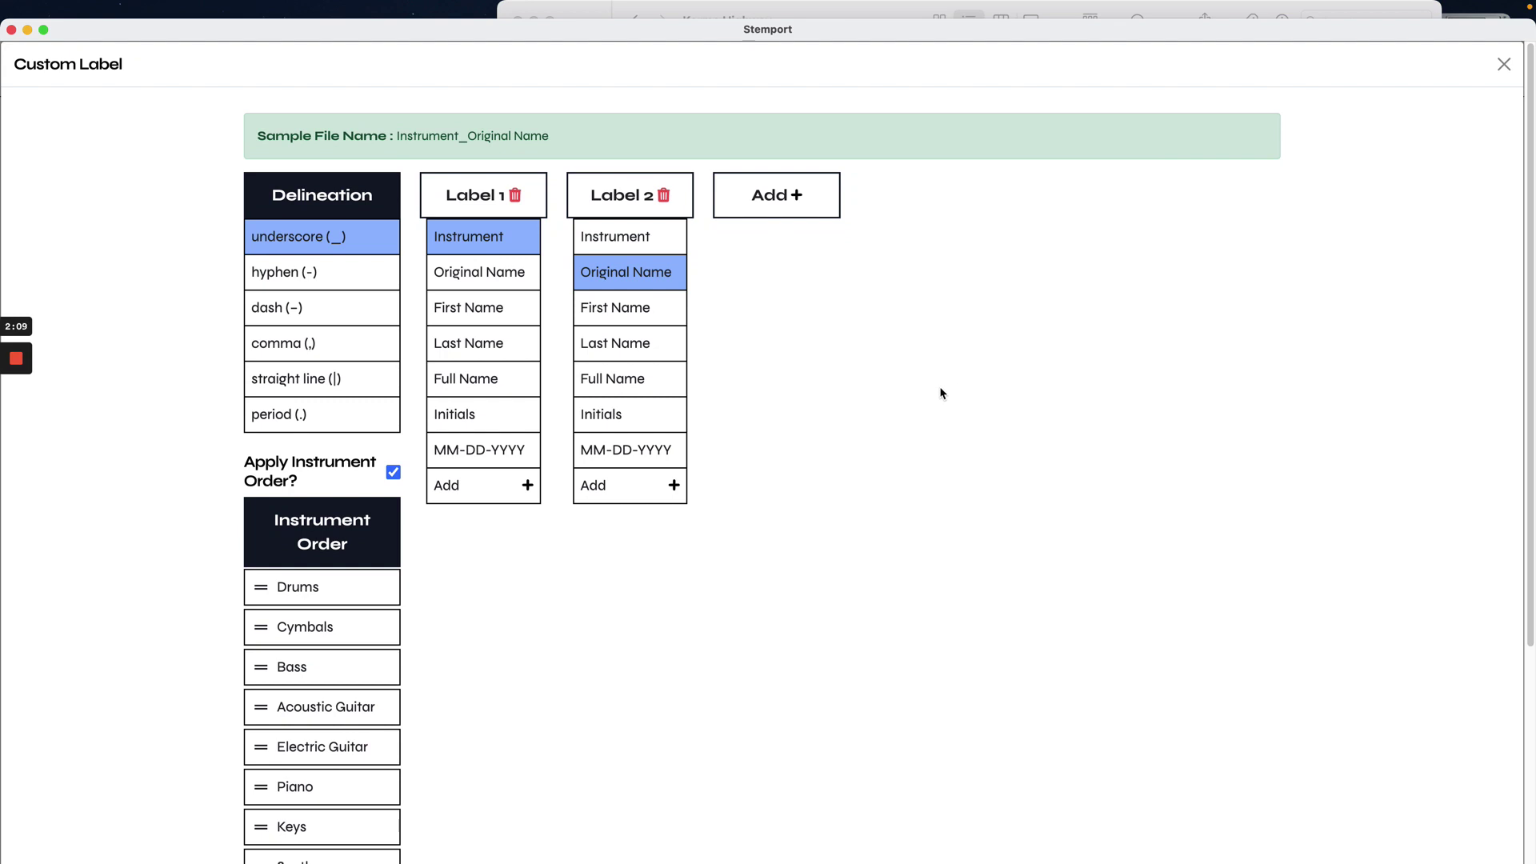
scroll(941, 392, down, 2)
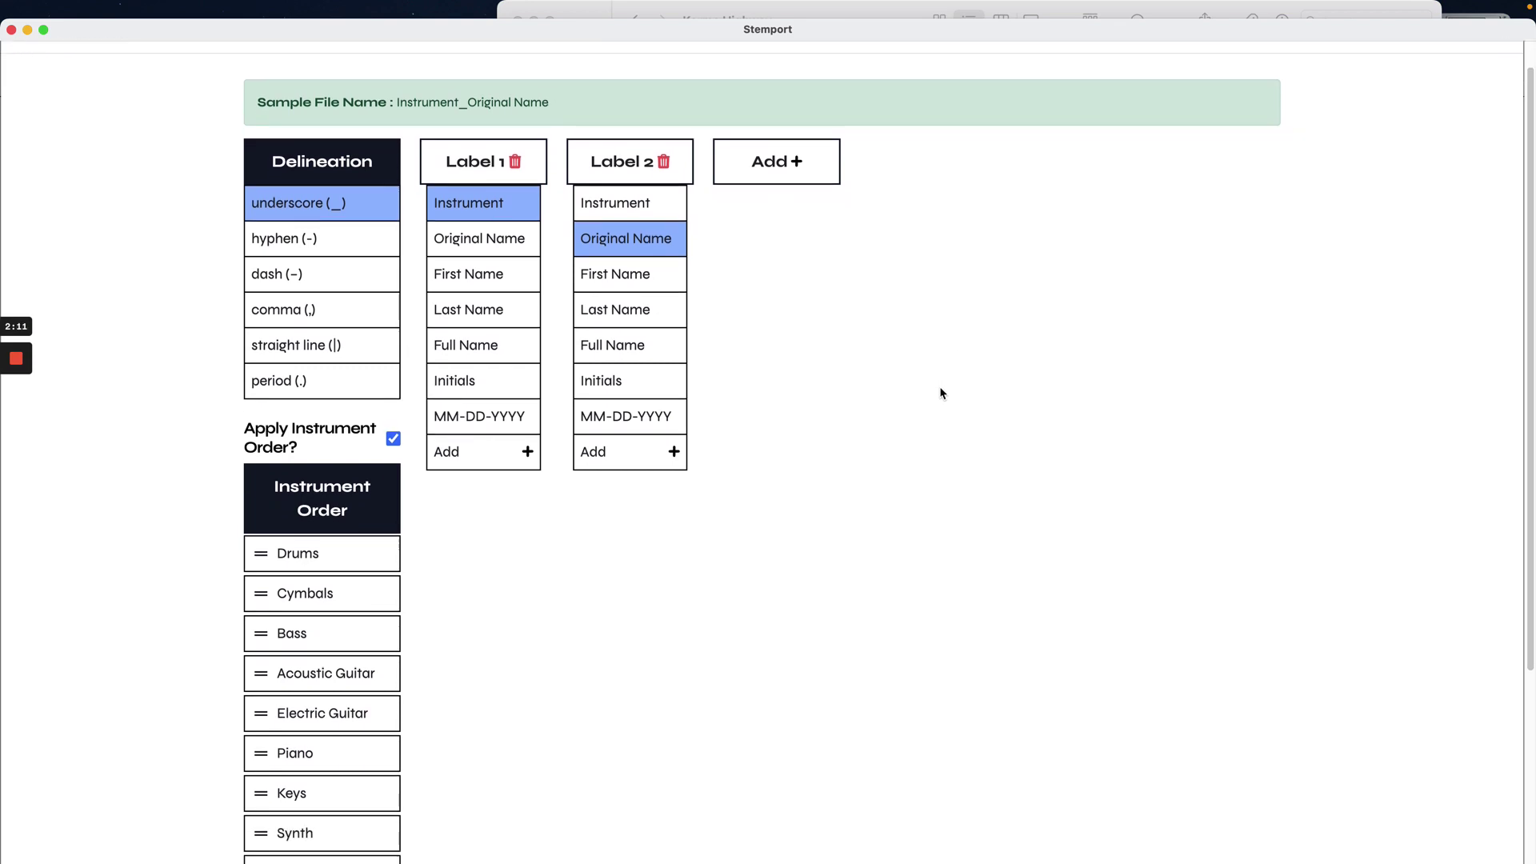
scroll(941, 393, down, 1)
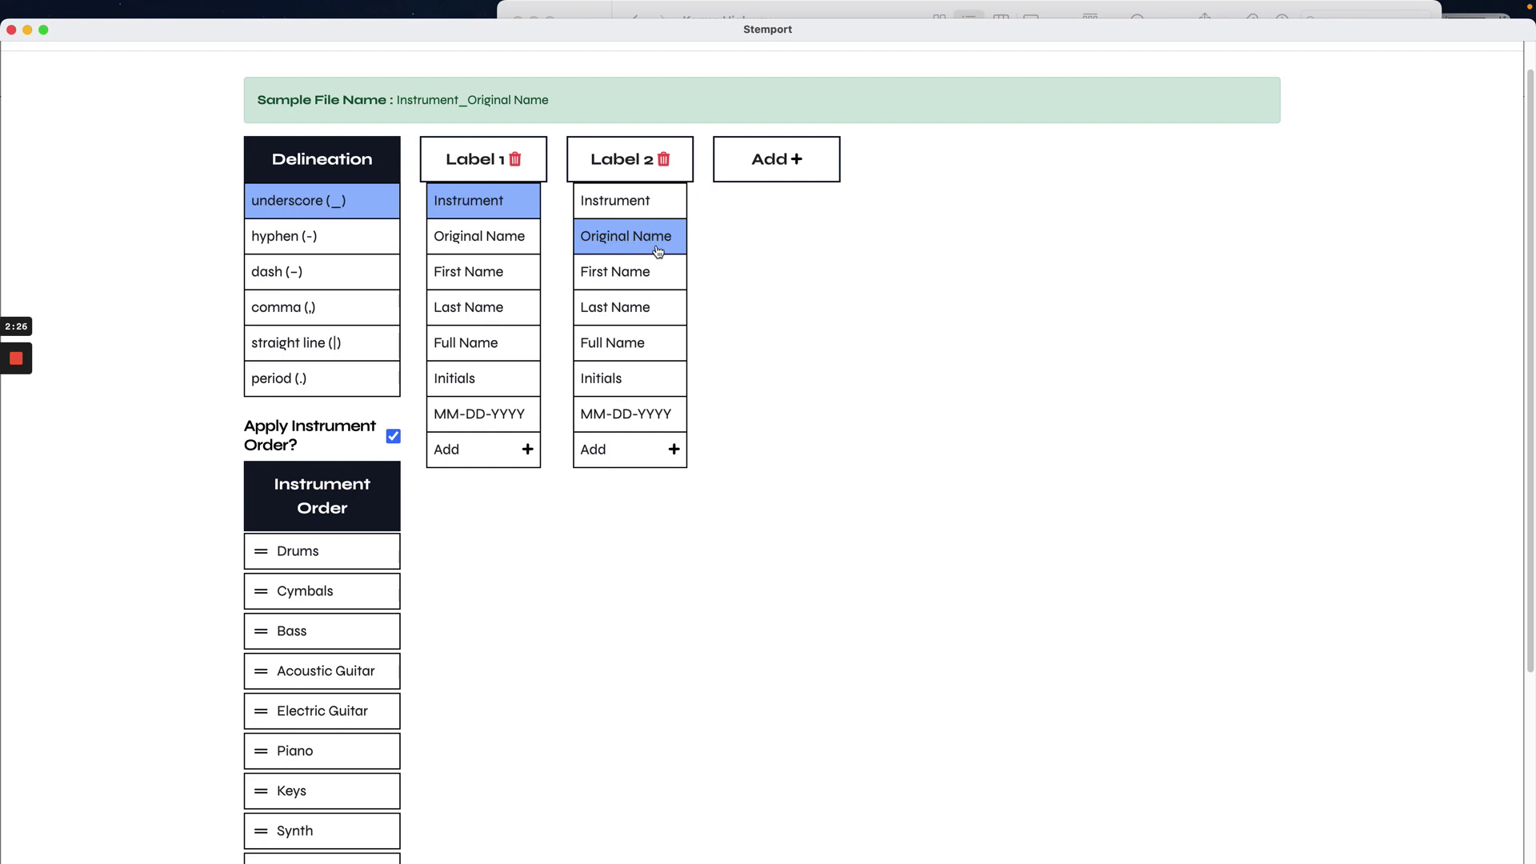
scroll(804, 545, down, 1)
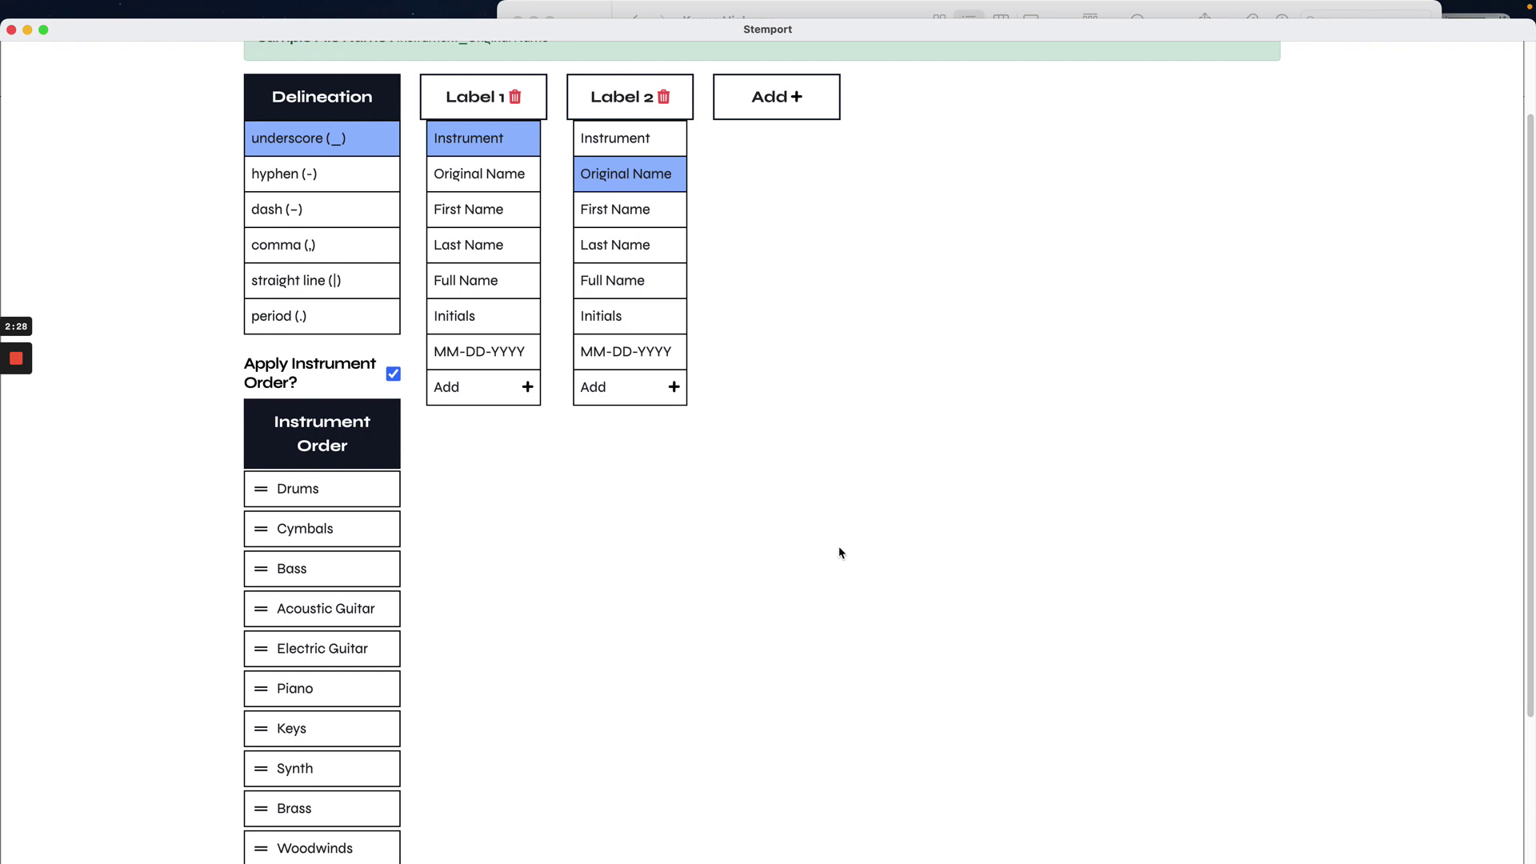
scroll(841, 549, down, 3)
scroll(838, 552, down, 1)
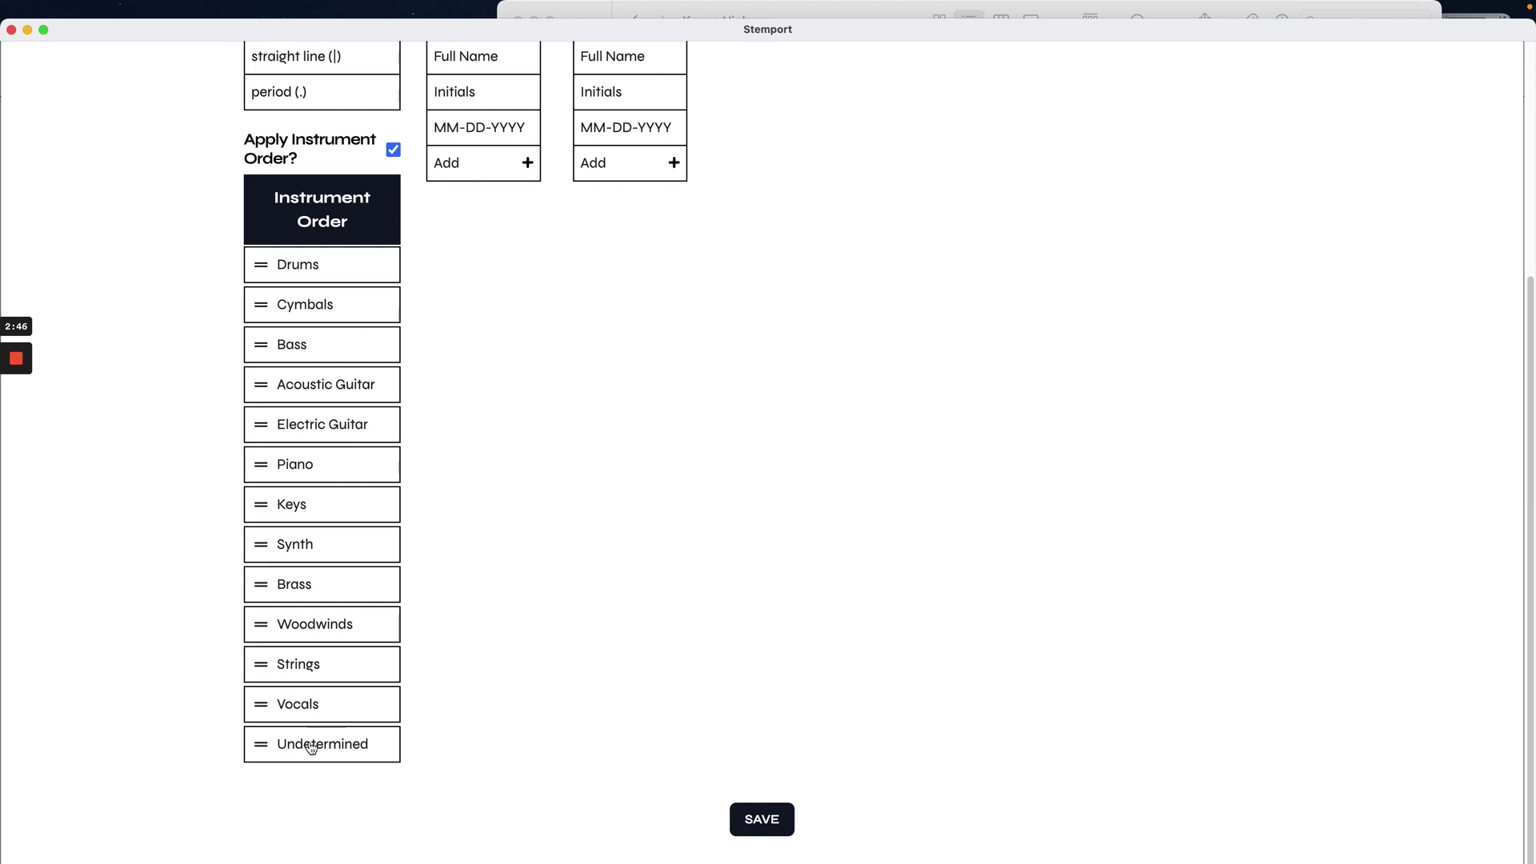
scroll(822, 625, up, 5)
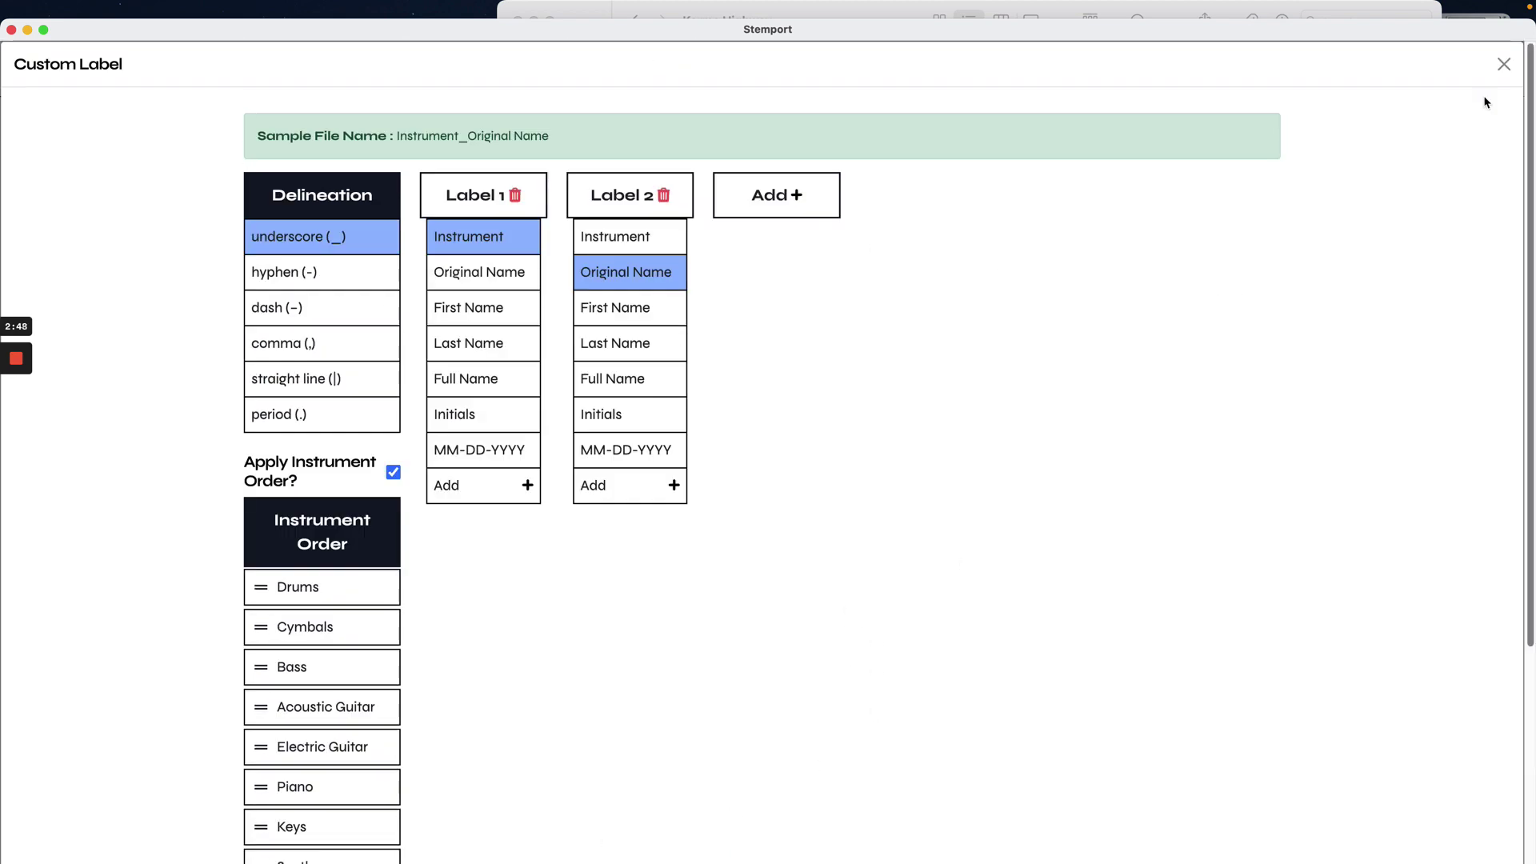
click(1504, 64)
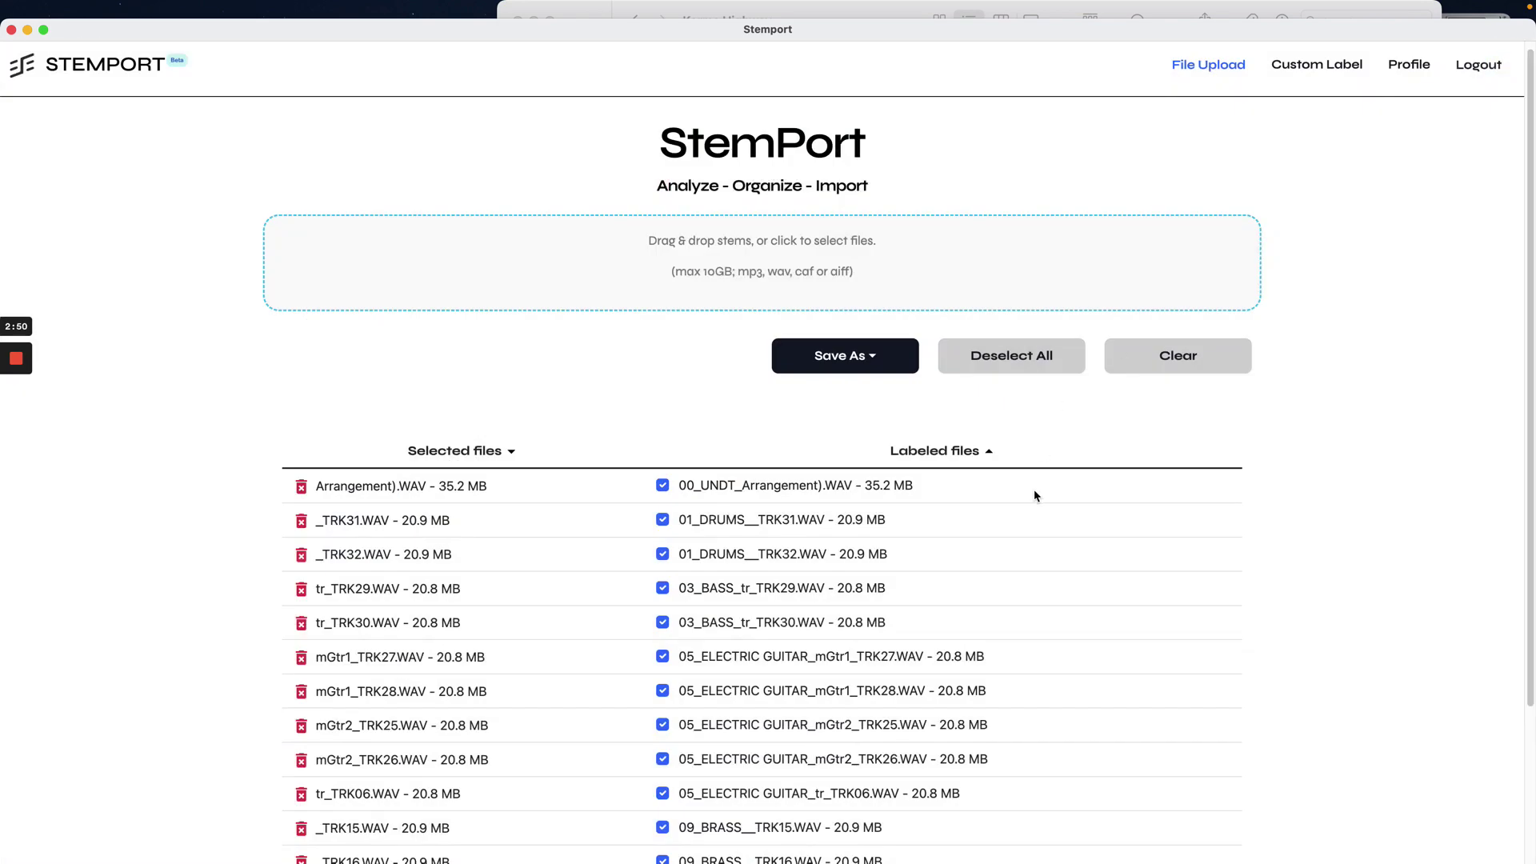
scroll(1302, 558, down, 5)
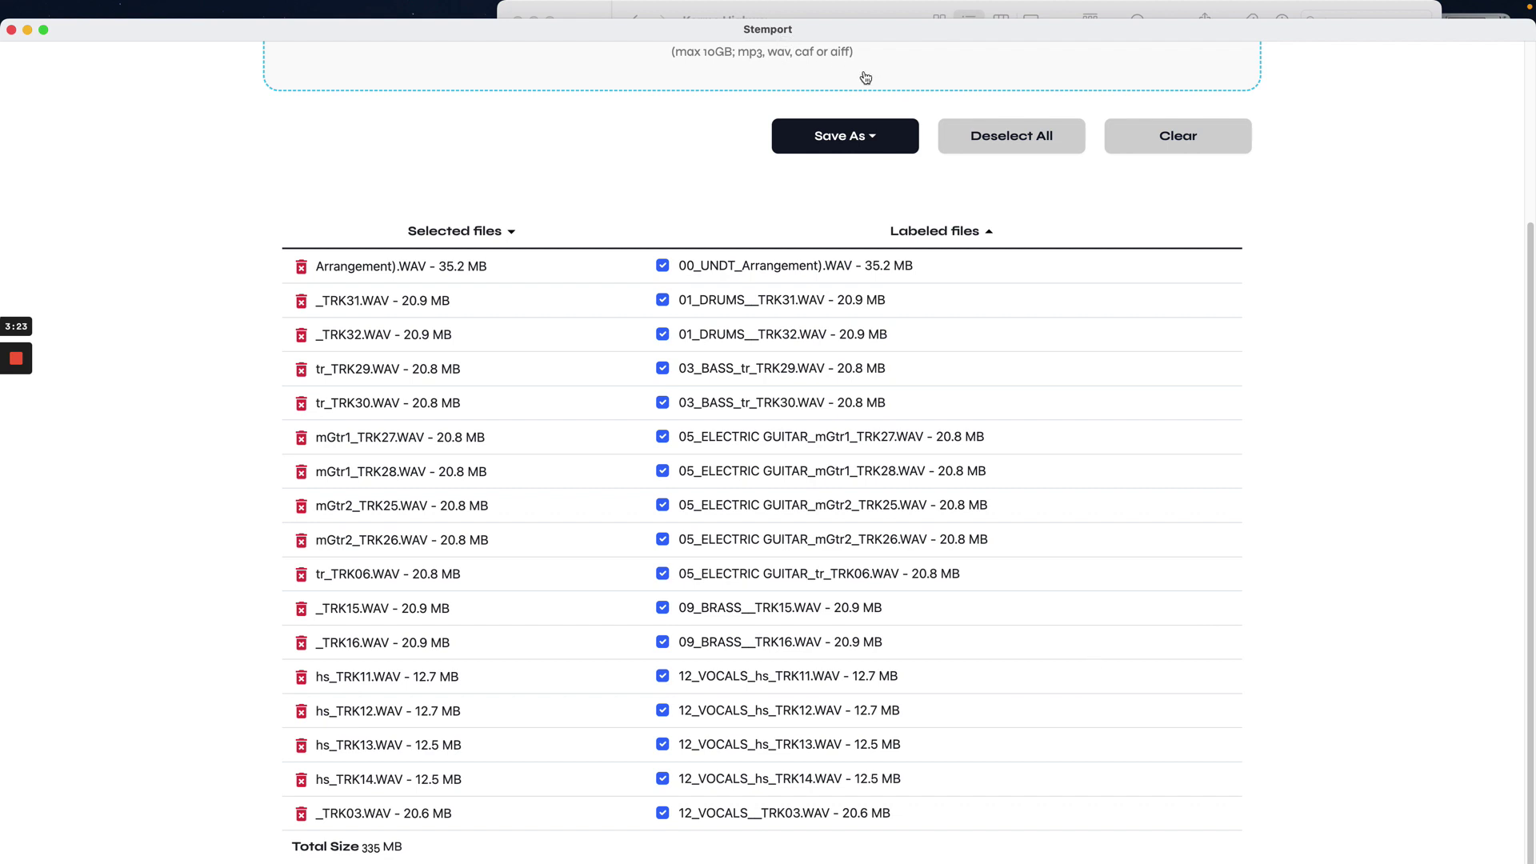
Save the labeled stems as one ZIP file in Downloads and dismiss the Saved!! message
click(878, 139)
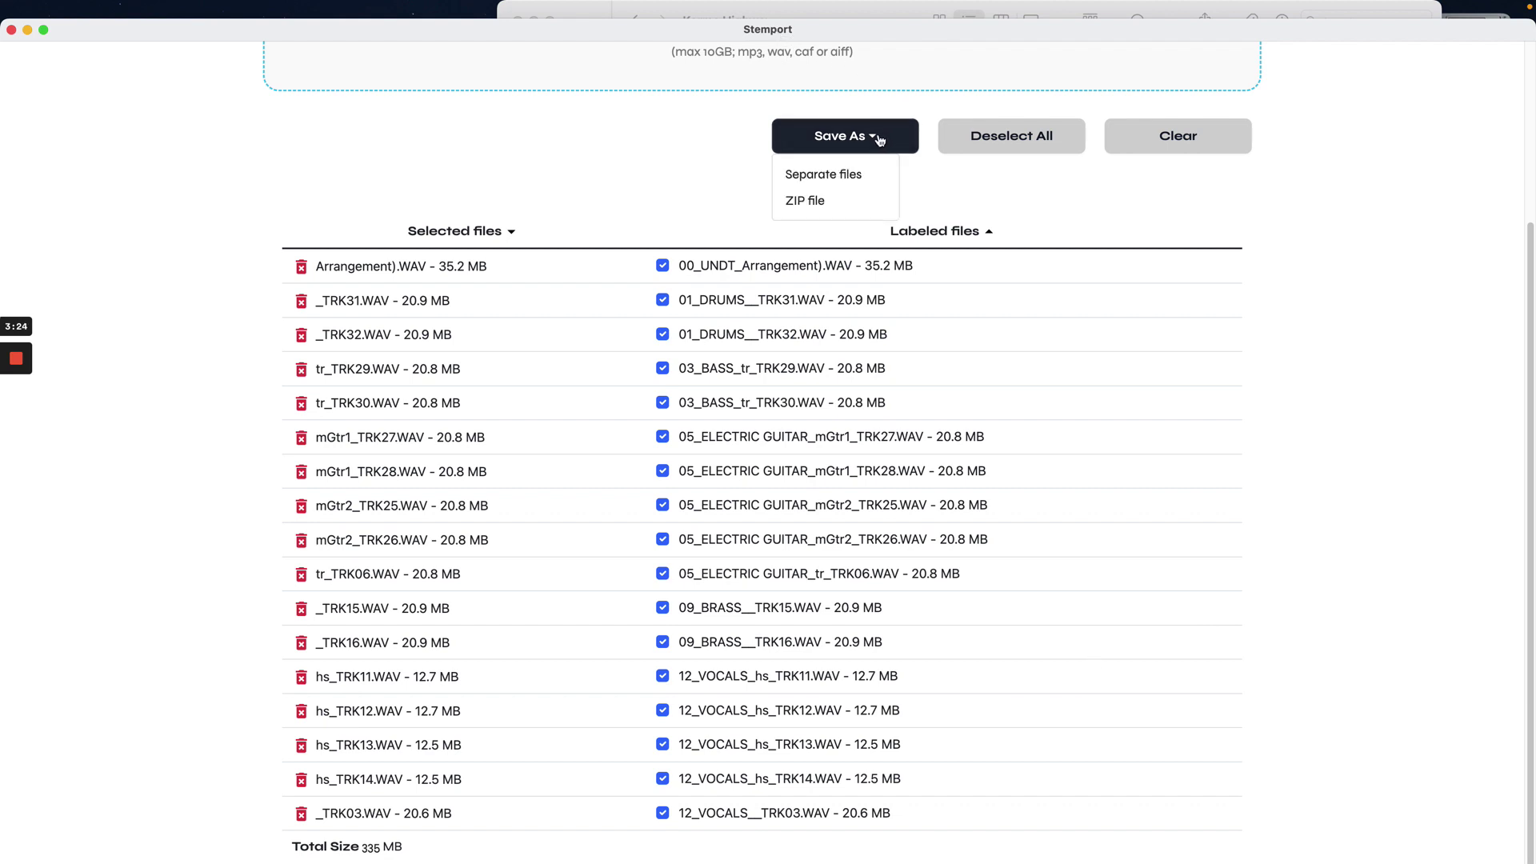
click(804, 203)
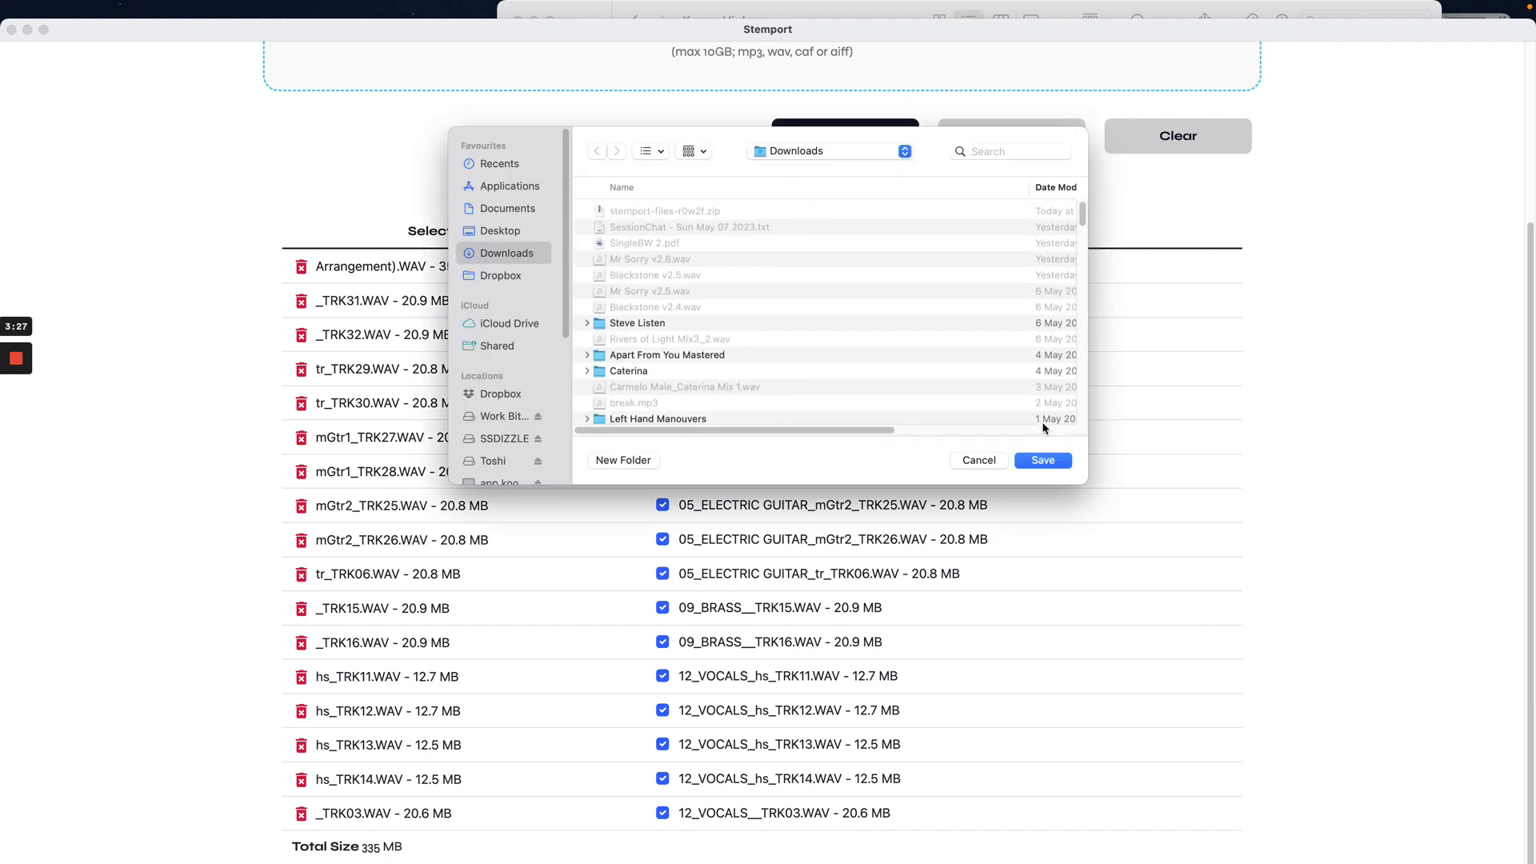
click(1056, 460)
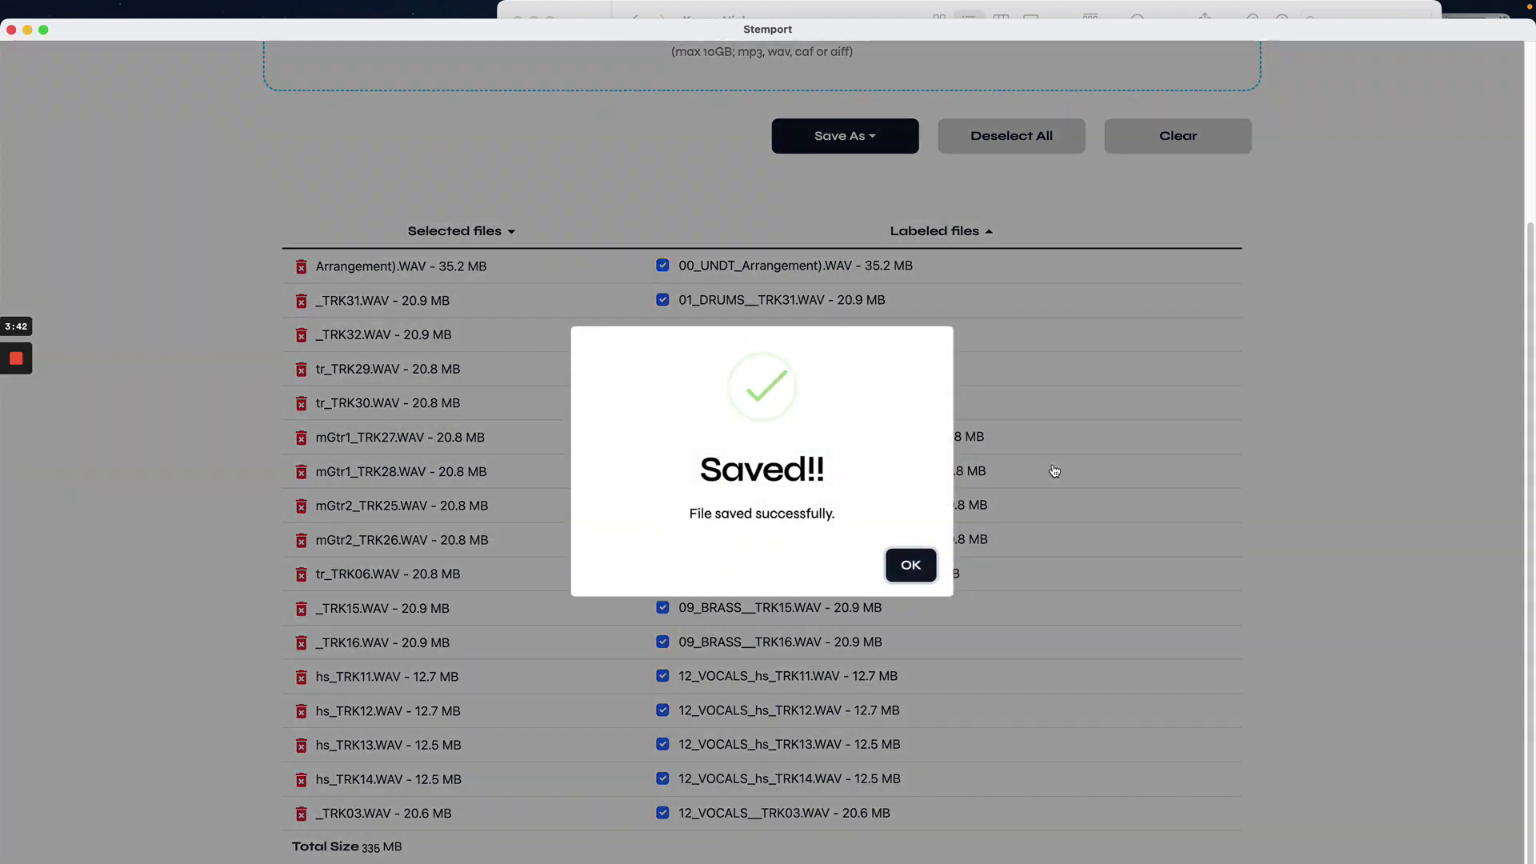
click(913, 571)
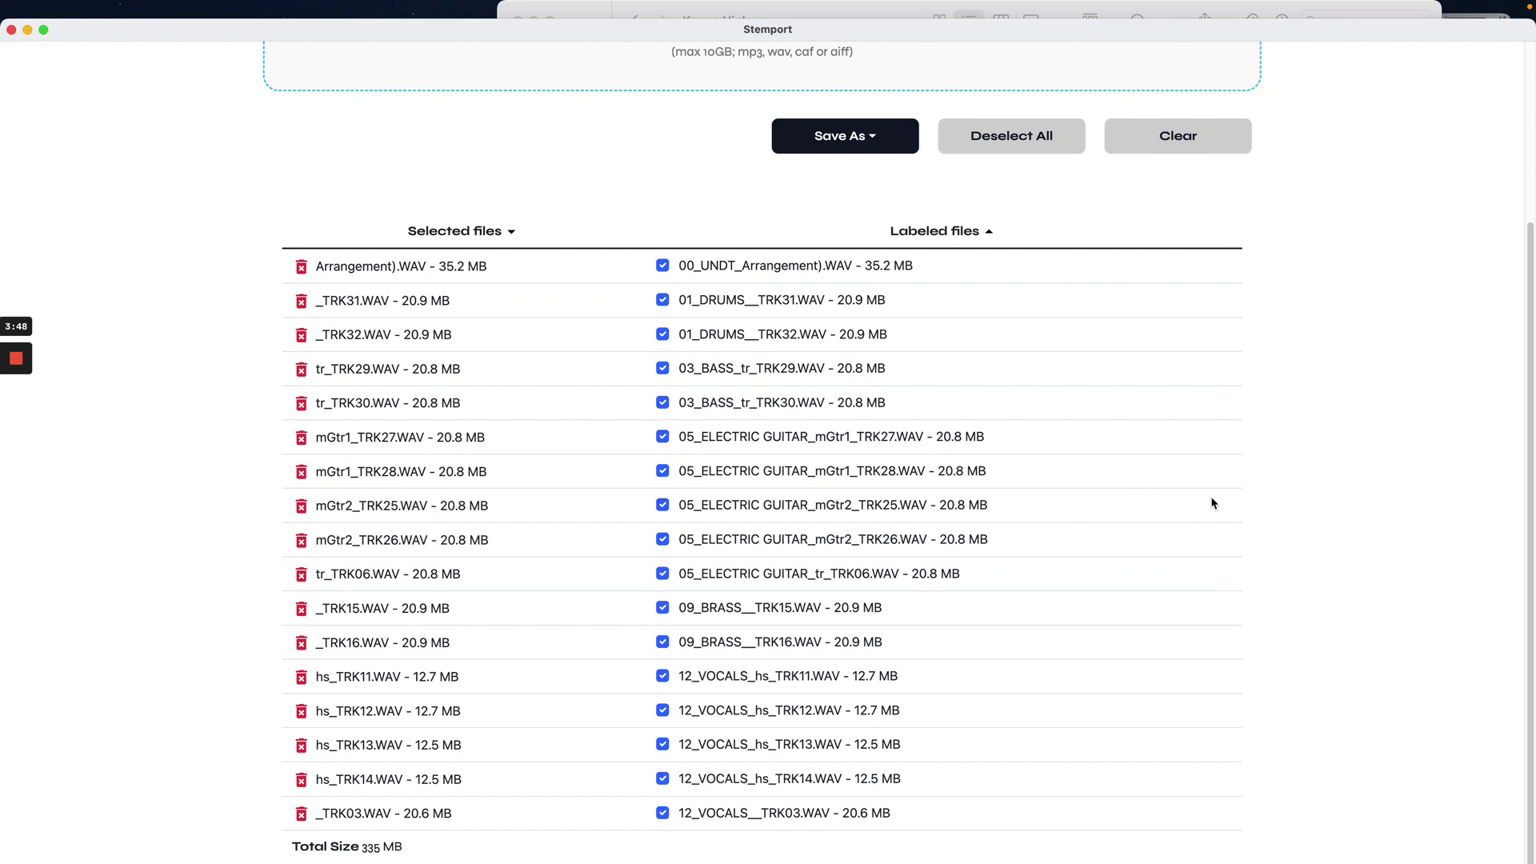
scroll(1267, 511, up, 3)
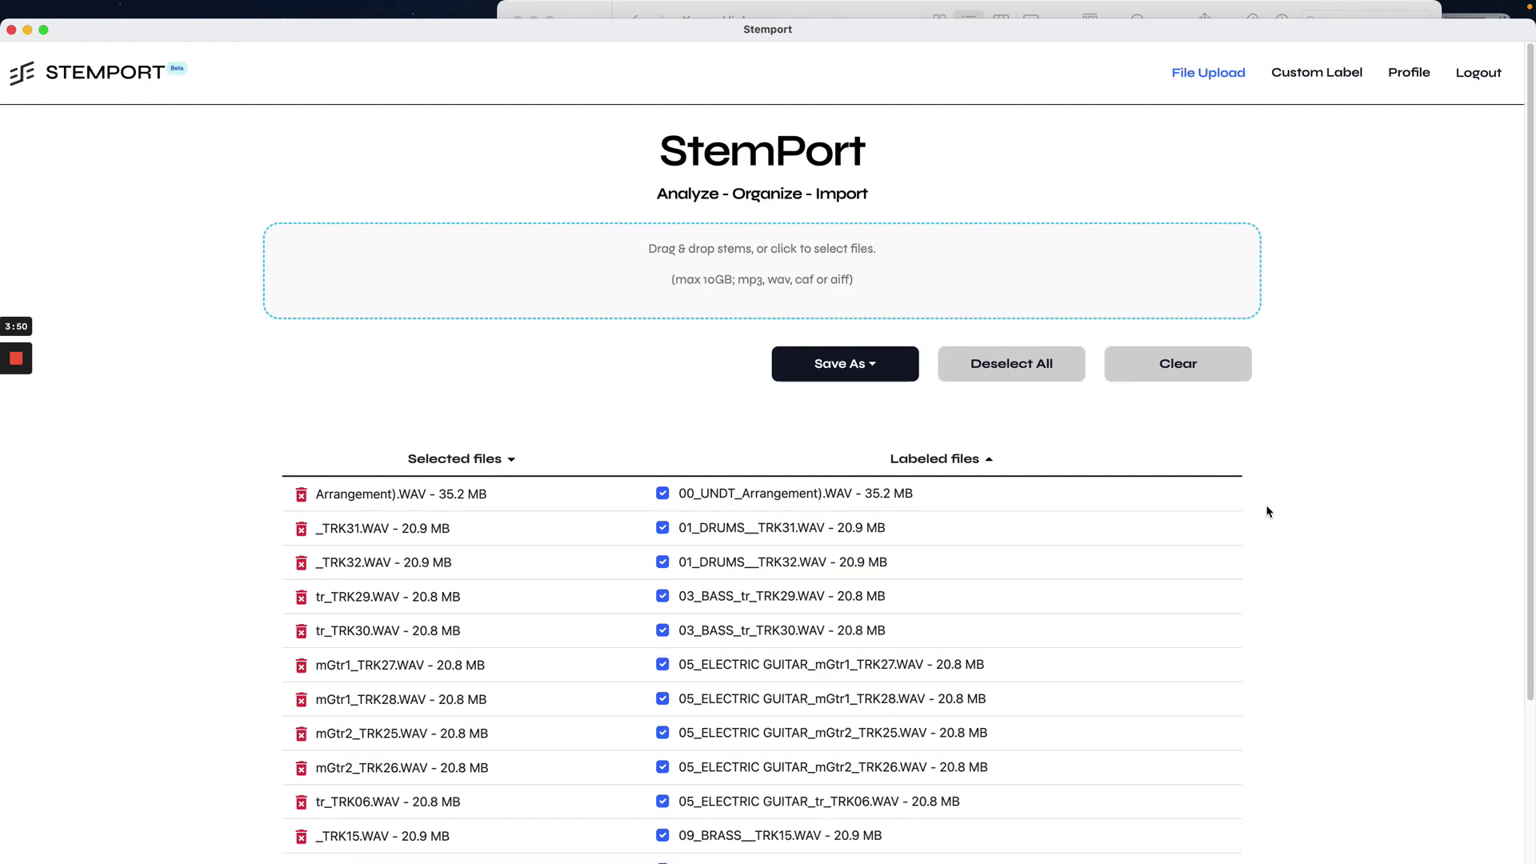